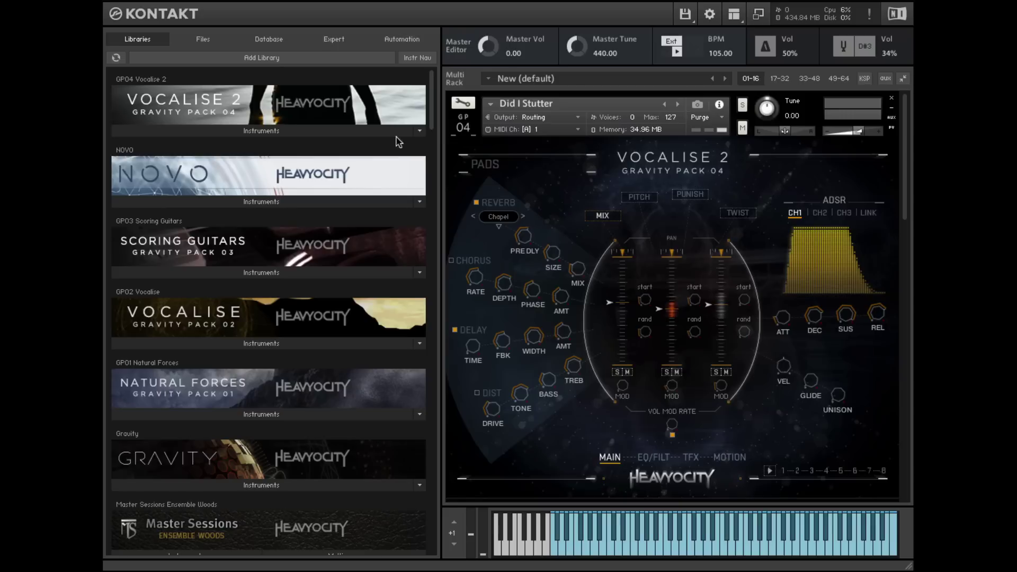
- Show the Vocalise 2 instrument folders in the Libraries browser
left_click(330, 131)
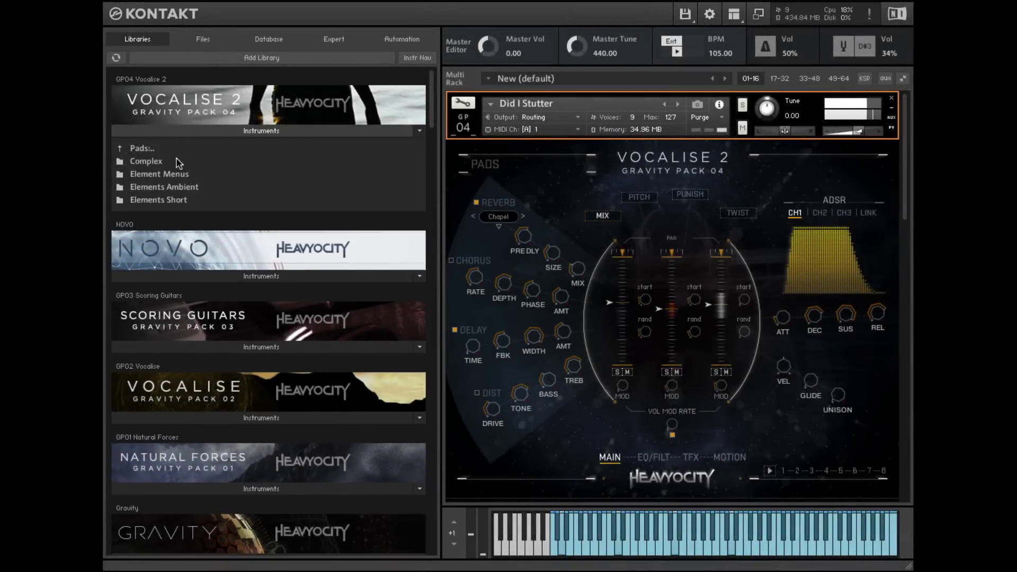
- Open the Complex pads folder, then lower channel 1's mix and raise channel 3's
left_click(175, 161)
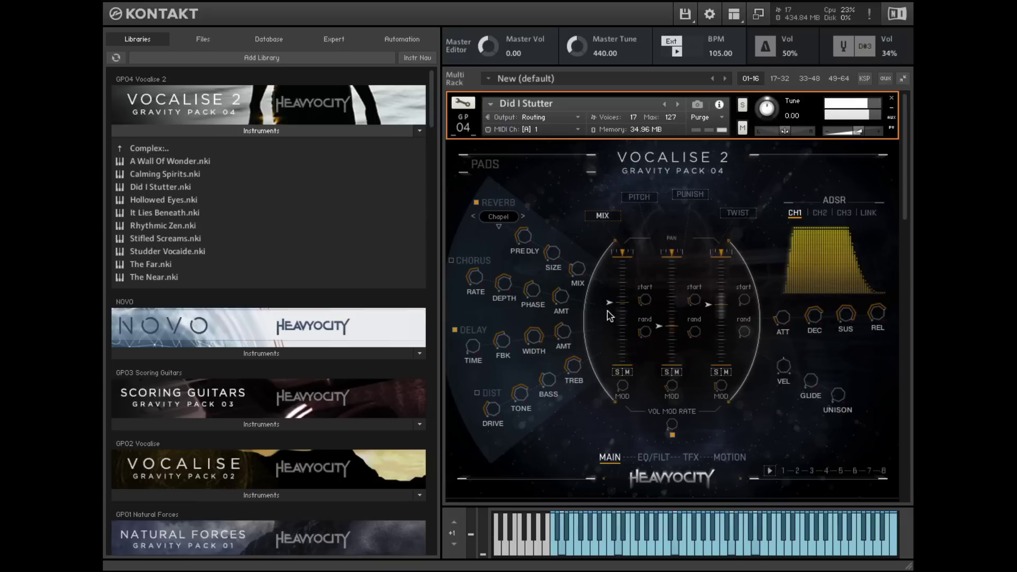
left_click_drag(621, 299, 620, 341)
left_click_drag(720, 306, 721, 298)
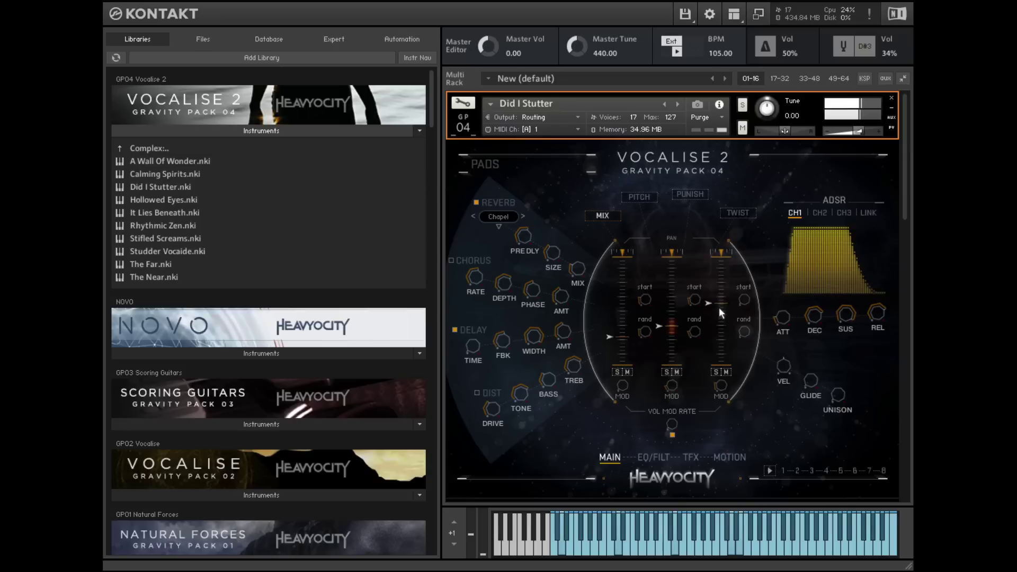
- On the EQ/FILT page, raise channel 3's cutoff, then switch it to EQ and cut its highs
left_click(654, 458)
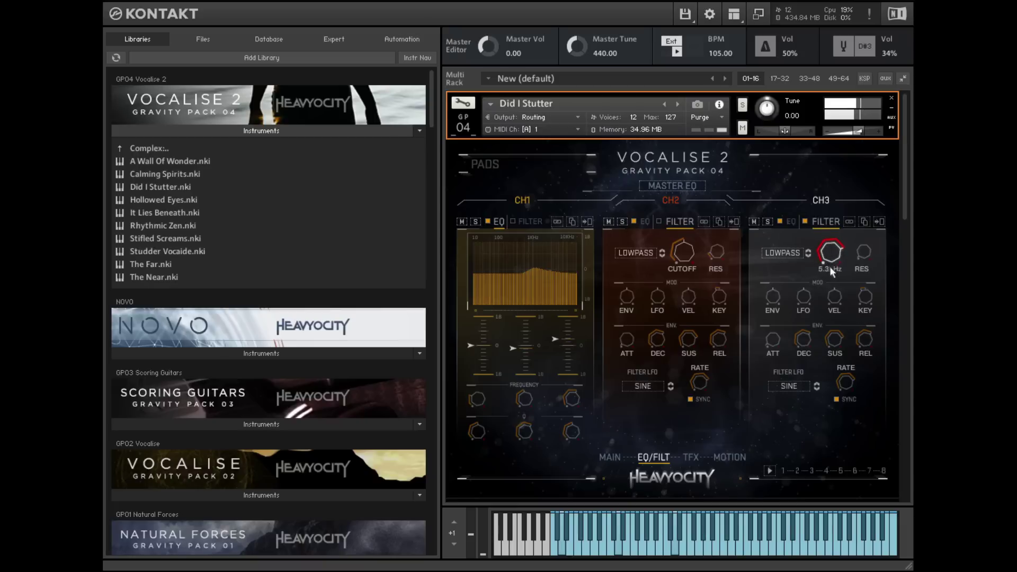
left_click_drag(830, 278, 838, 291)
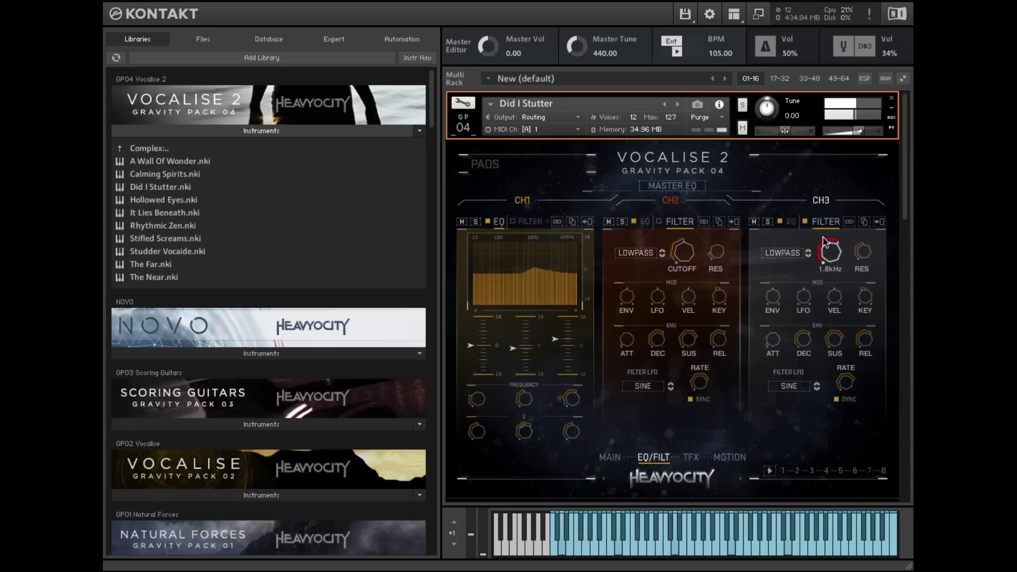
left_click(792, 222)
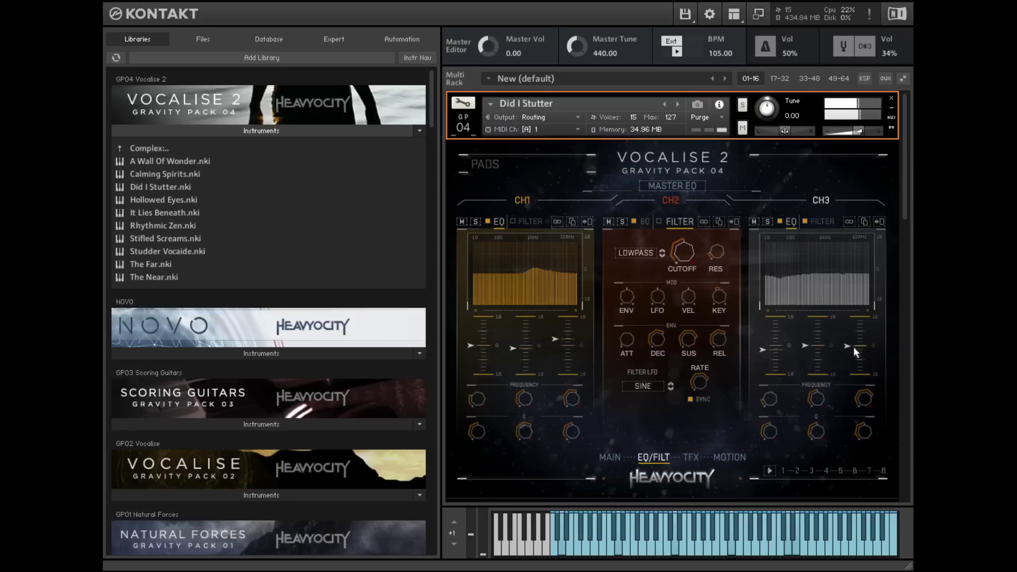
left_click_drag(854, 346, 854, 358)
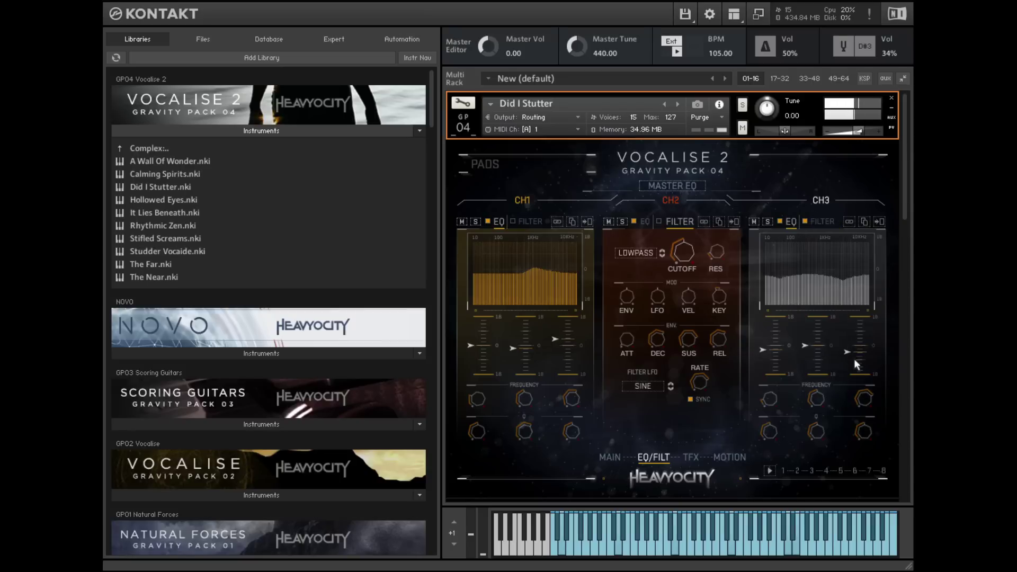
- Back on the MAIN page, load the Did I Stutter - Short snapshot
left_click(610, 458)
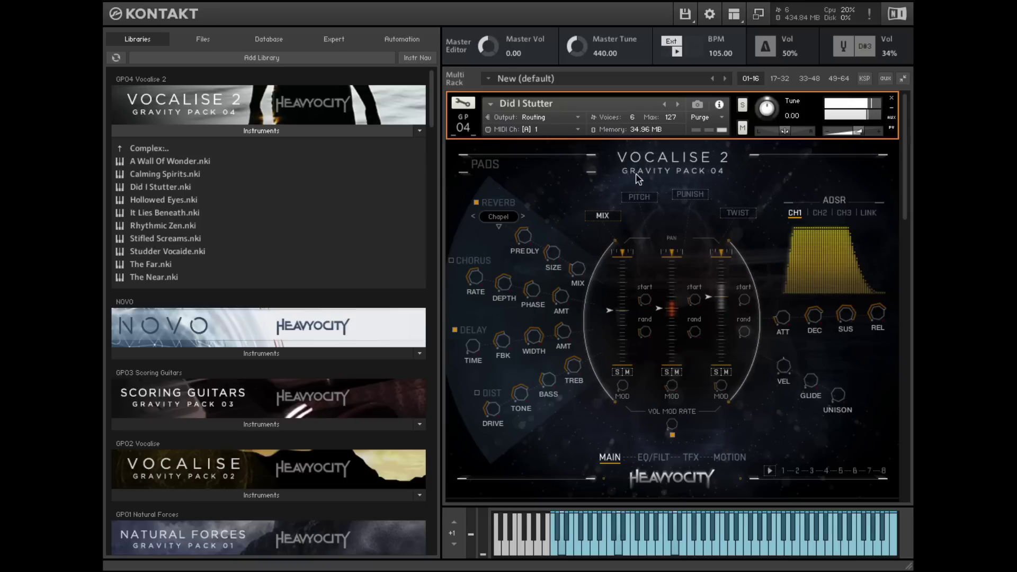
left_click(697, 105)
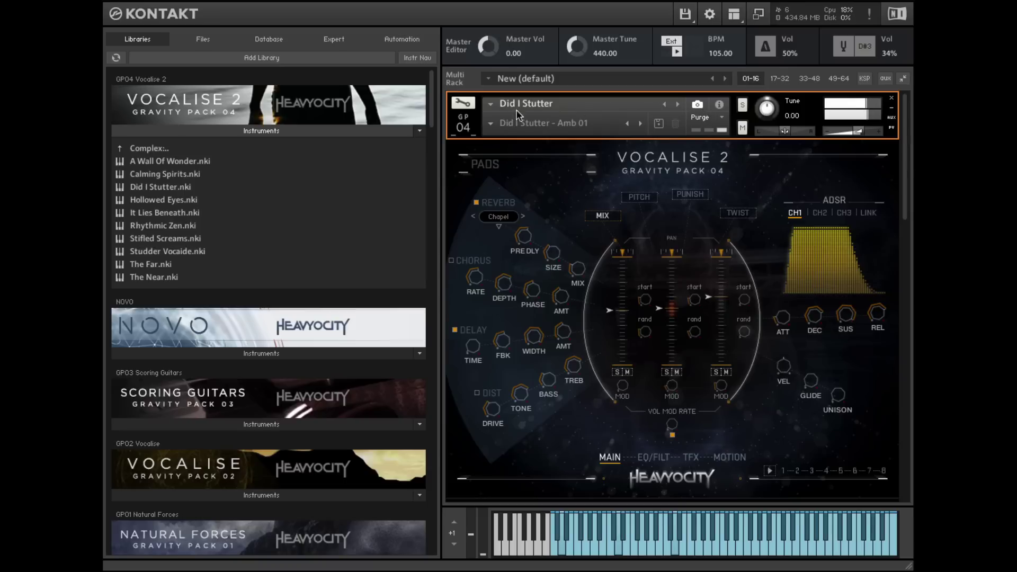
left_click(494, 123)
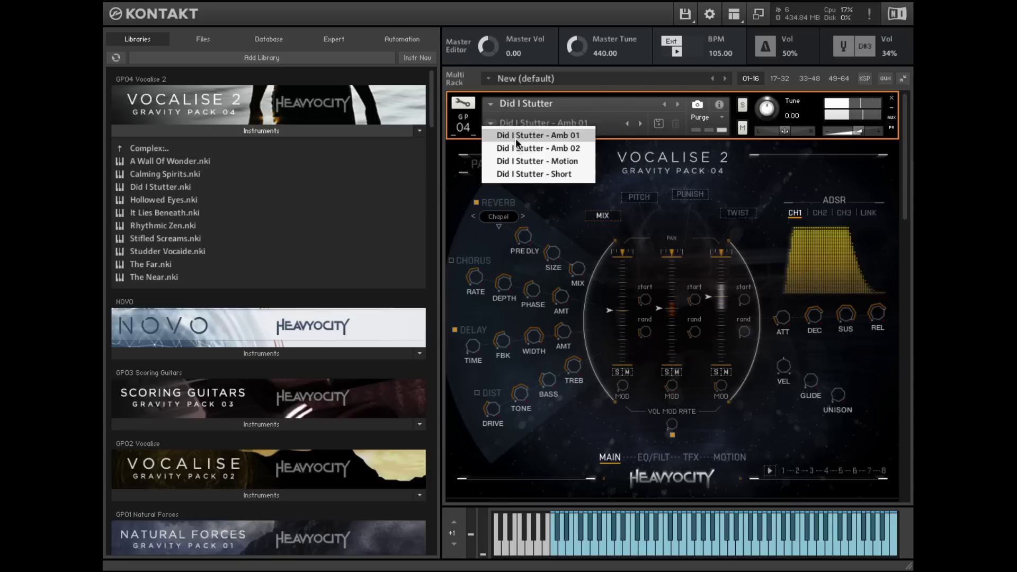
left_click(523, 174)
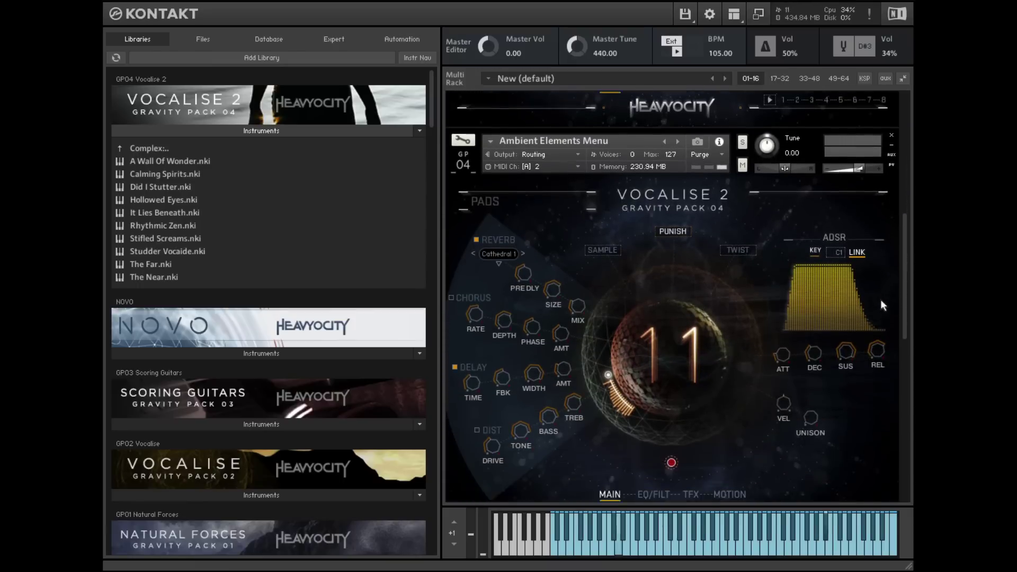
scroll(877, 306, "down", 2)
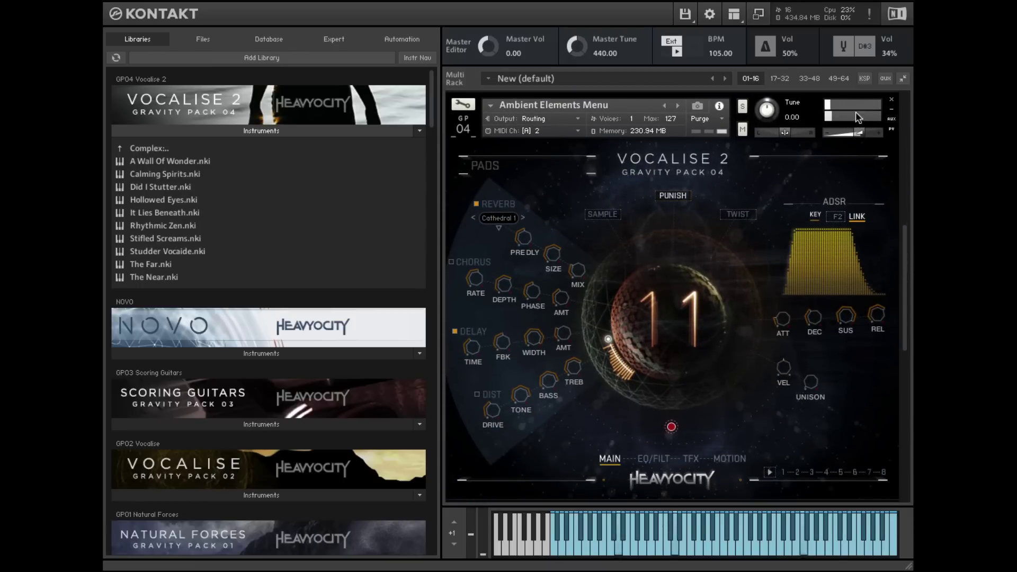
- Select the rack instrument, browse Elements Ambient and Elements Short, then open Element Menus
left_click(856, 117)
left_click(190, 150)
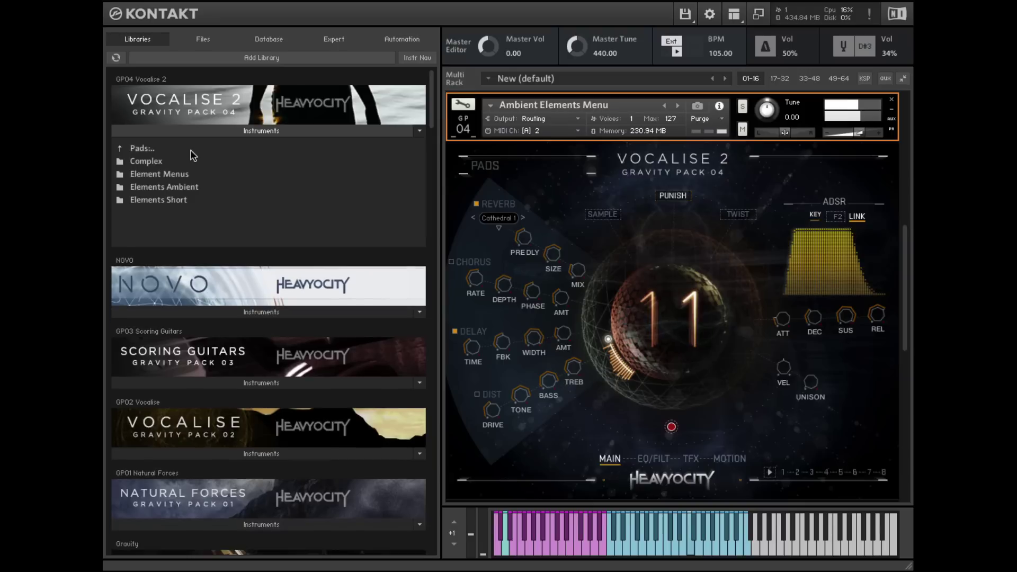
left_click(191, 188)
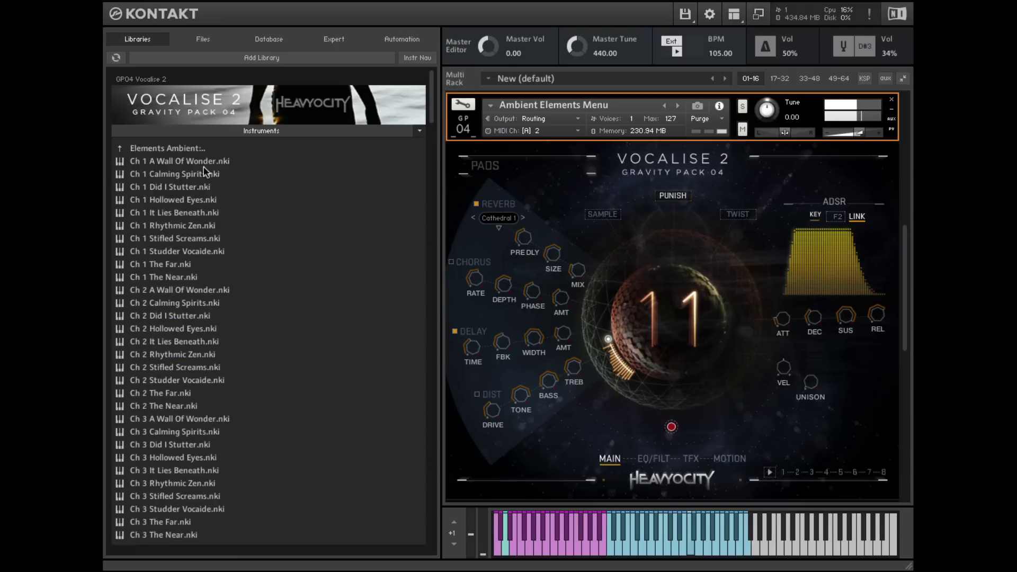
left_click(217, 151)
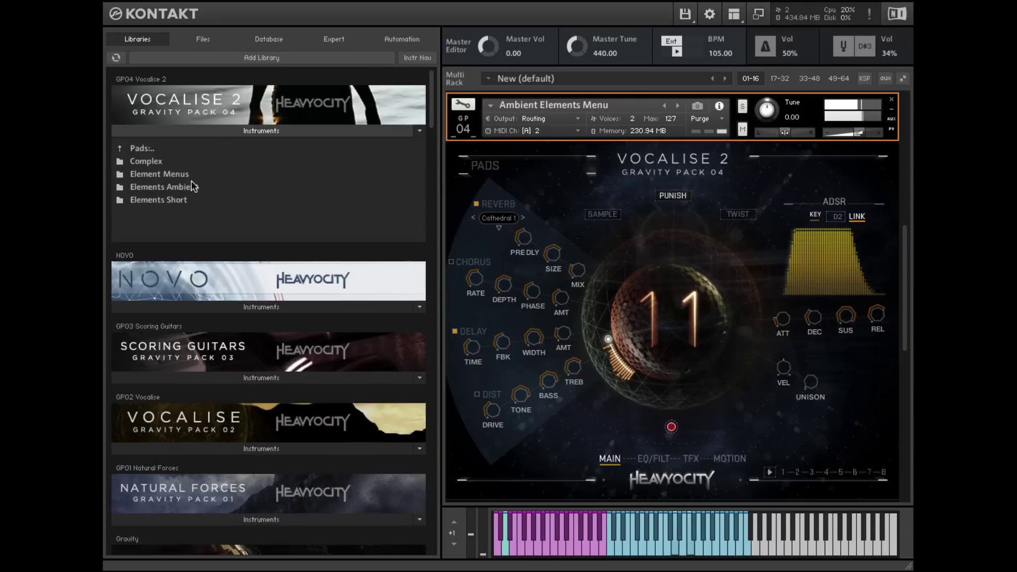
left_click(184, 200)
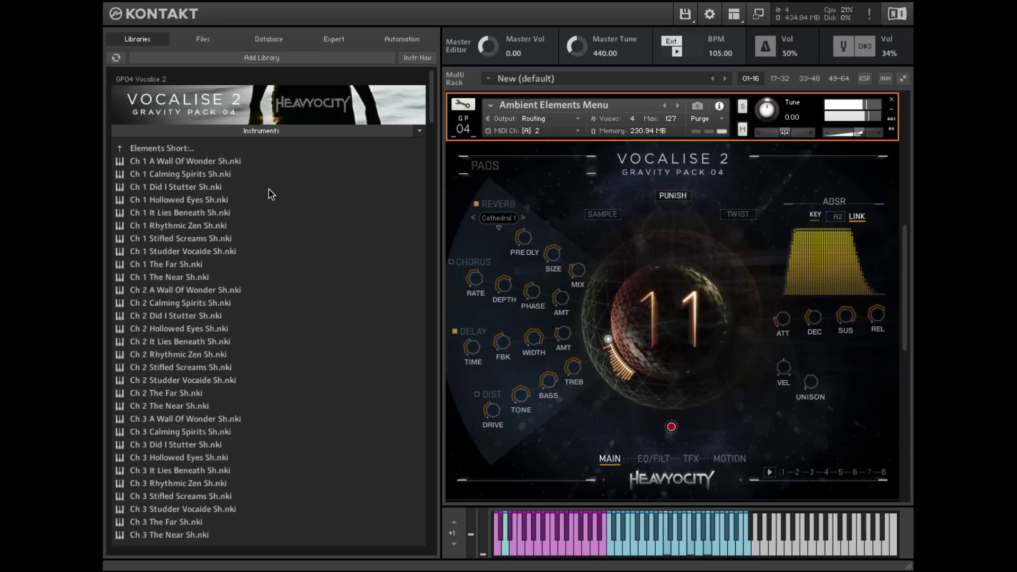
left_click(212, 150)
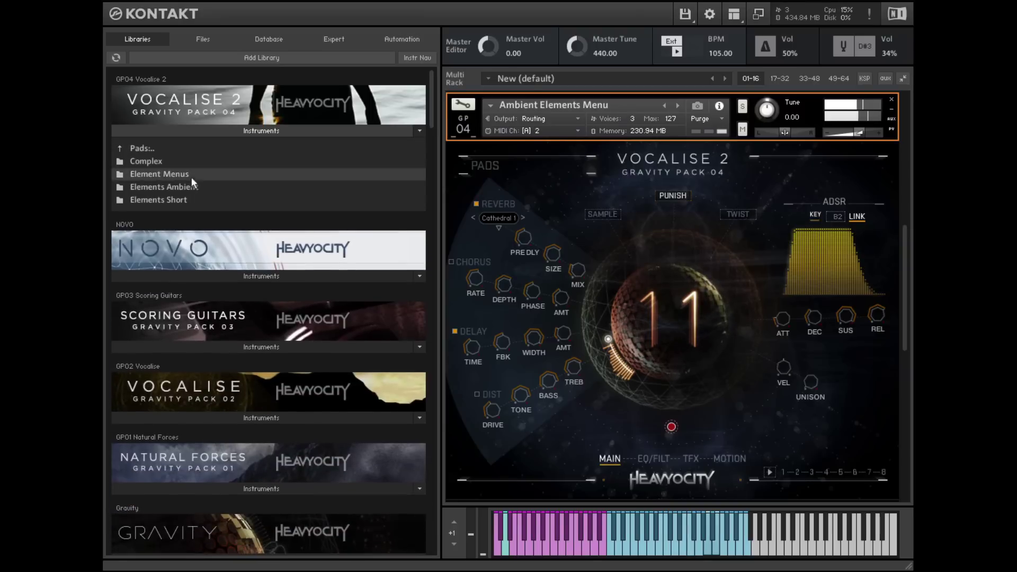
left_click(191, 174)
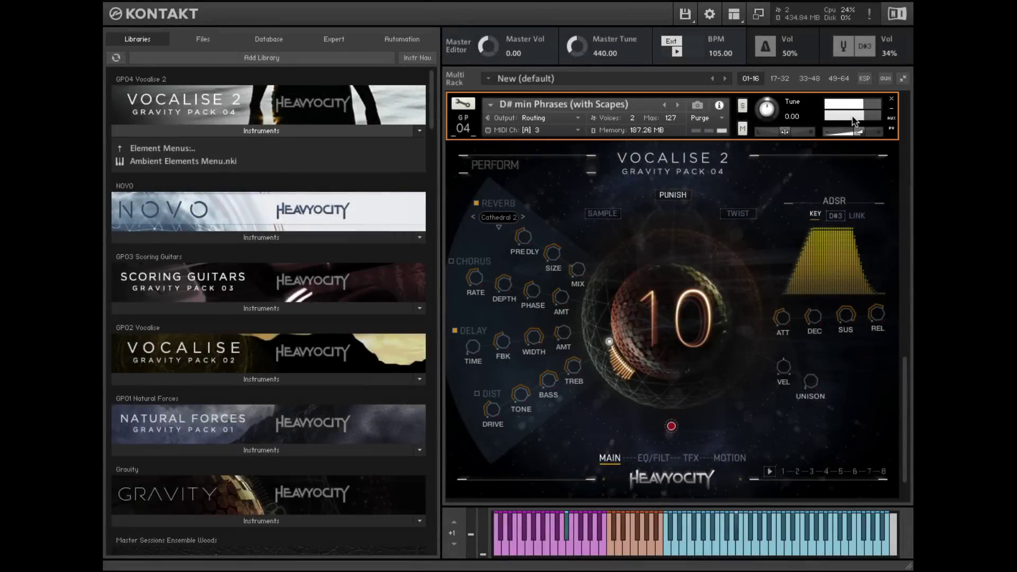
- Go up to the Vocalise 2 folders, open Phrase Menus and show the SAMPLE panel
left_click(195, 149)
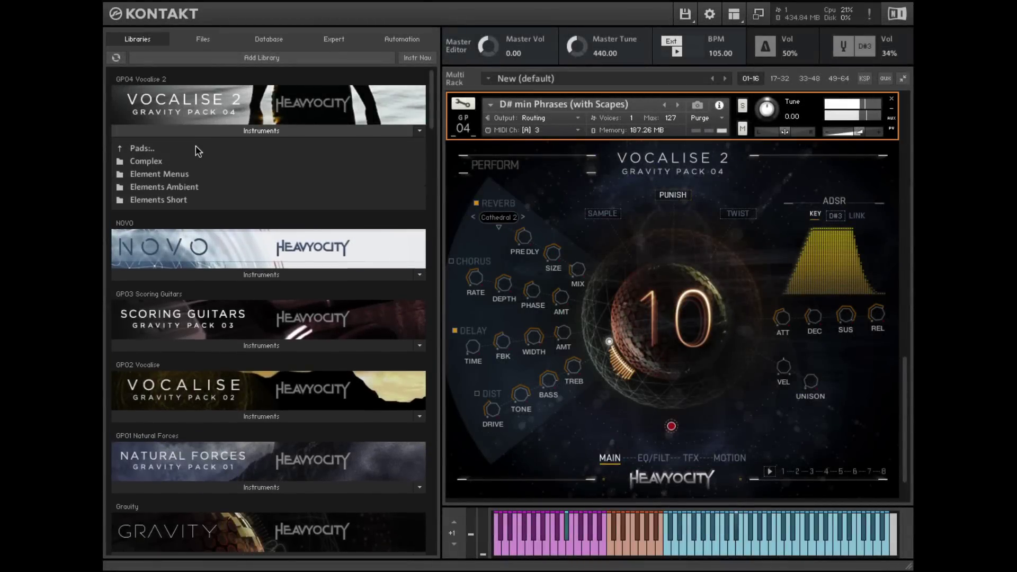
left_click(194, 150)
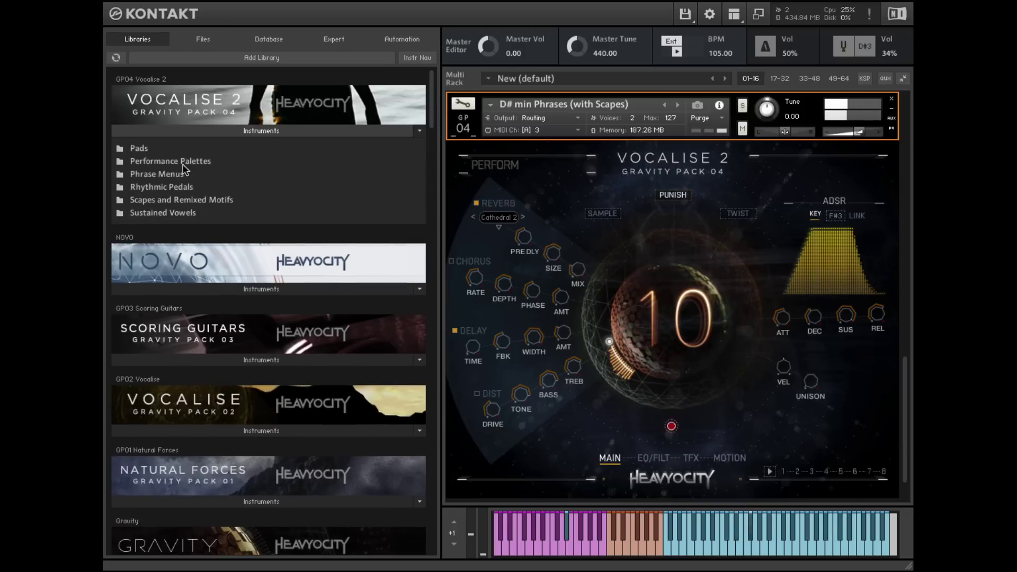
left_click(179, 174)
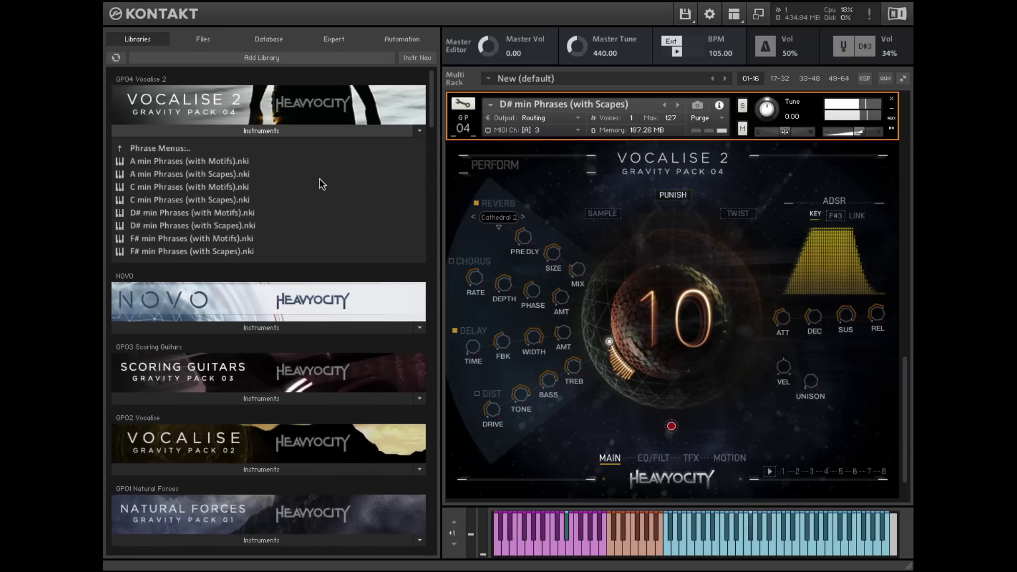
left_click(600, 213)
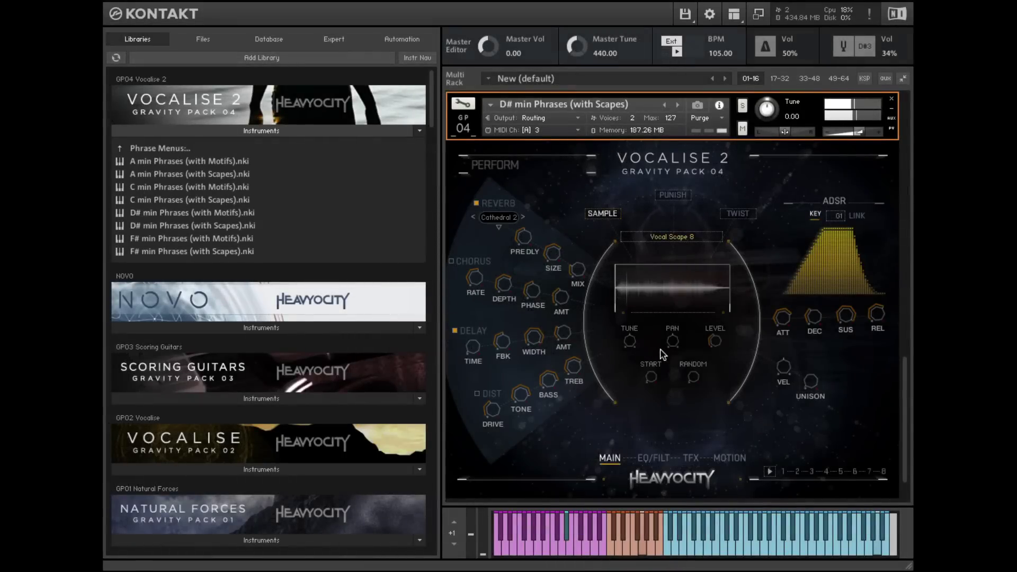
- Pan the phrase sample slightly left and move its start to a later slice
left_click_drag(673, 343, 669, 370)
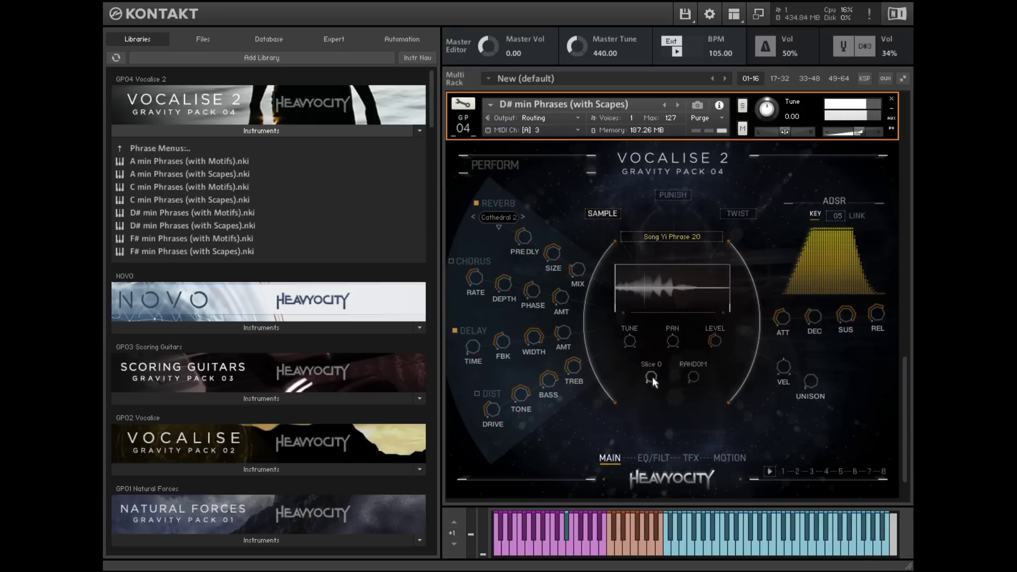
left_click_drag(653, 377, 653, 367)
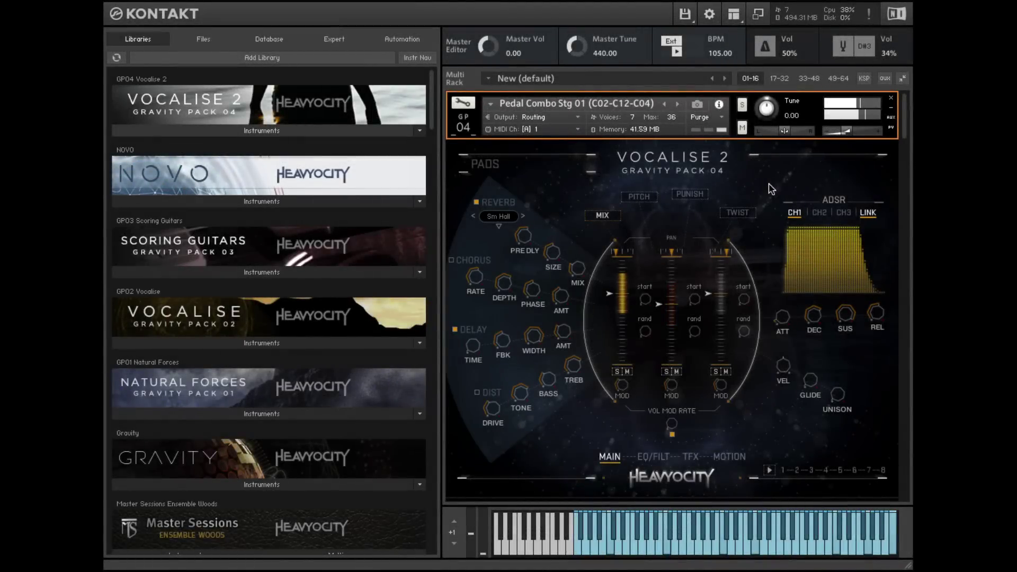
- Browse into the Rhythmic Pedals > Pedal Menus folder of Vocalise 2
left_click(294, 131)
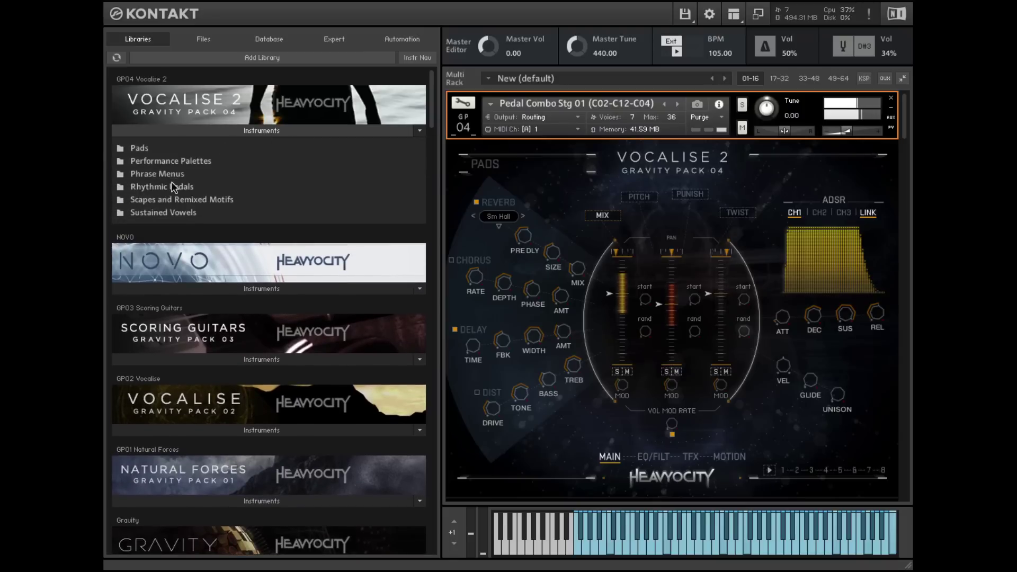
left_click(167, 185)
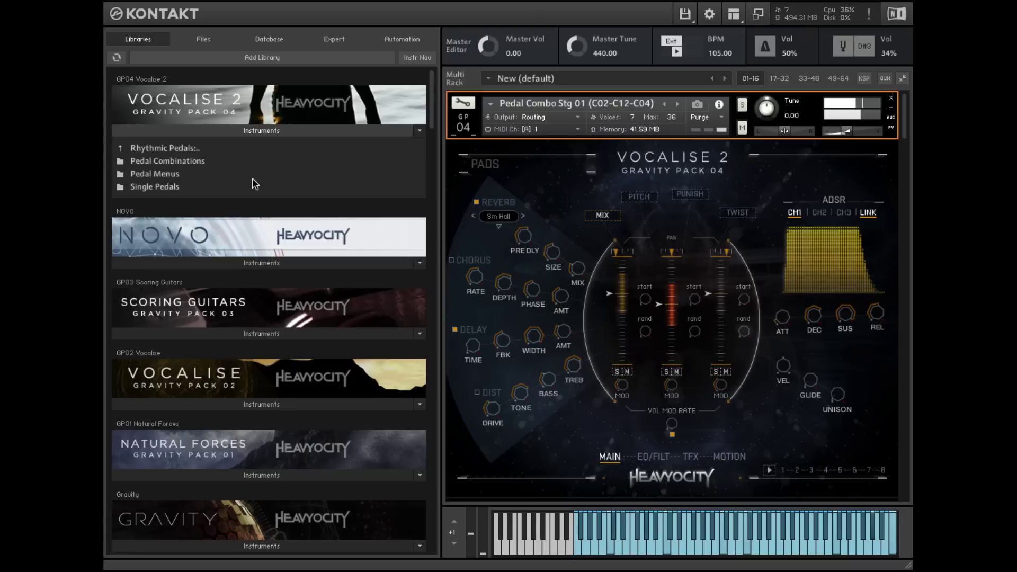
left_click(195, 179)
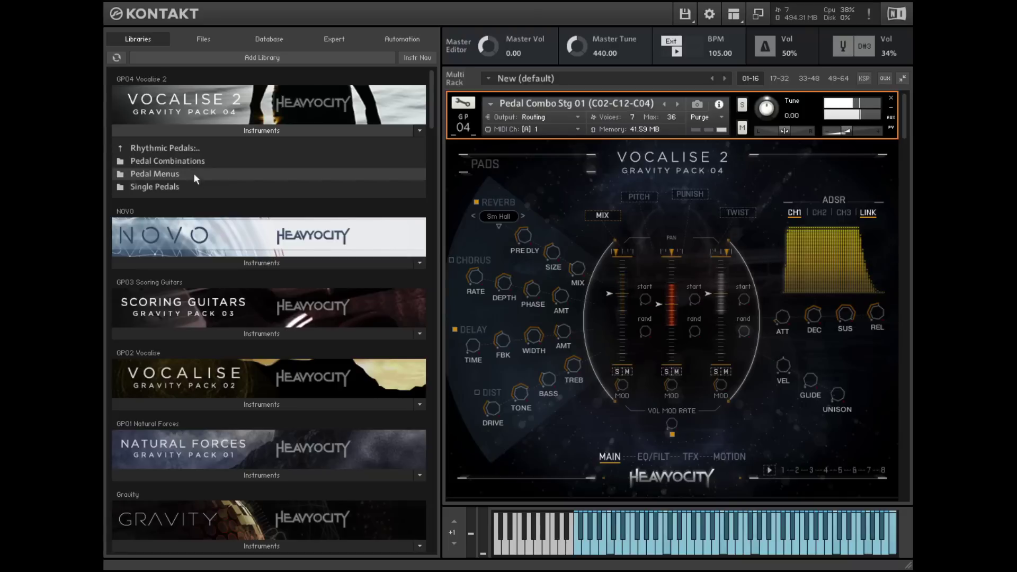
left_click(194, 173)
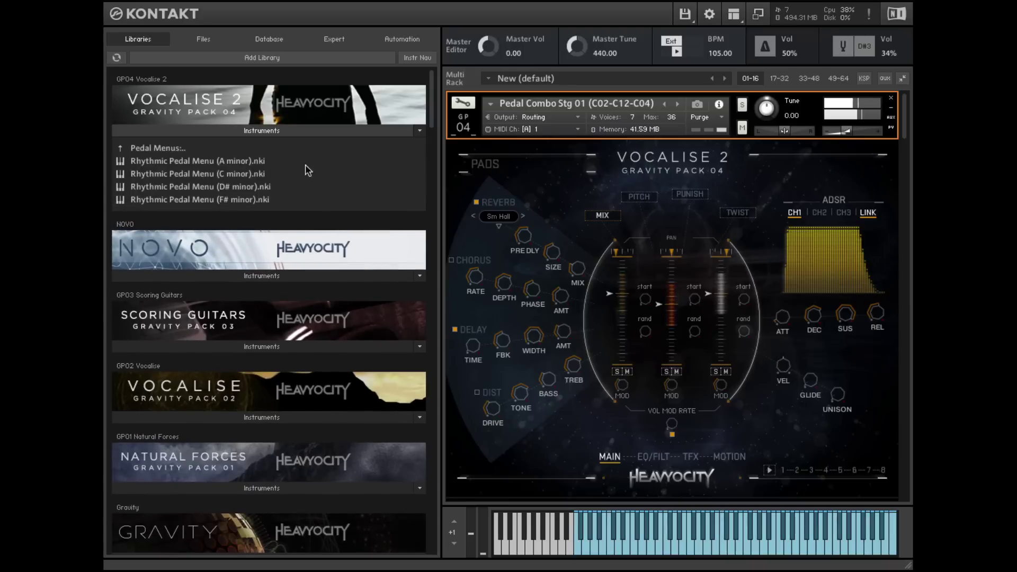
- Open Pedal Combinations > Stacked and select the Pedal Combo Stk 12 instrument
left_click(251, 149)
double_click(225, 162)
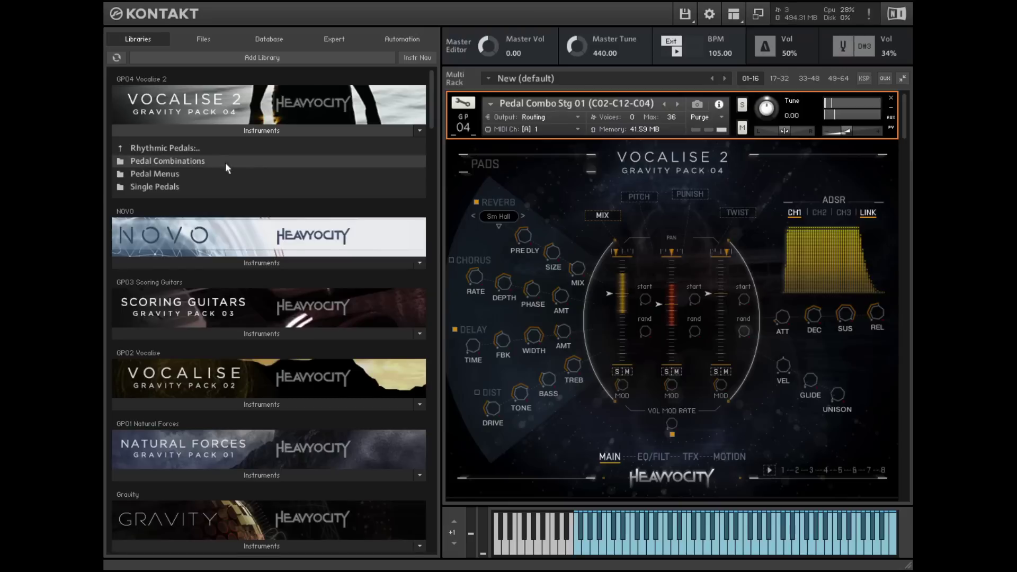
left_click_drag(906, 126, 904, 176)
left_click(853, 99)
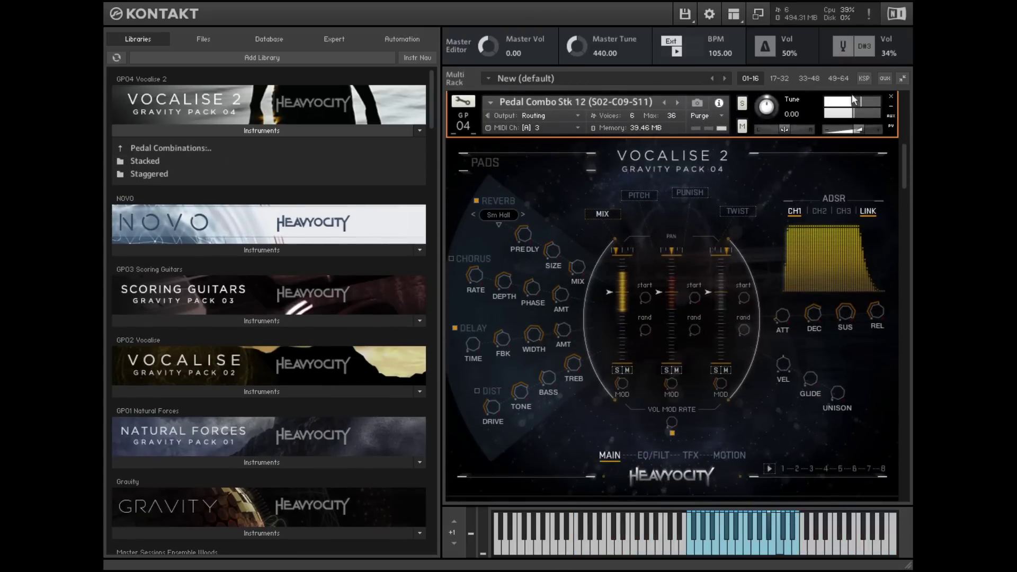
double_click(157, 162)
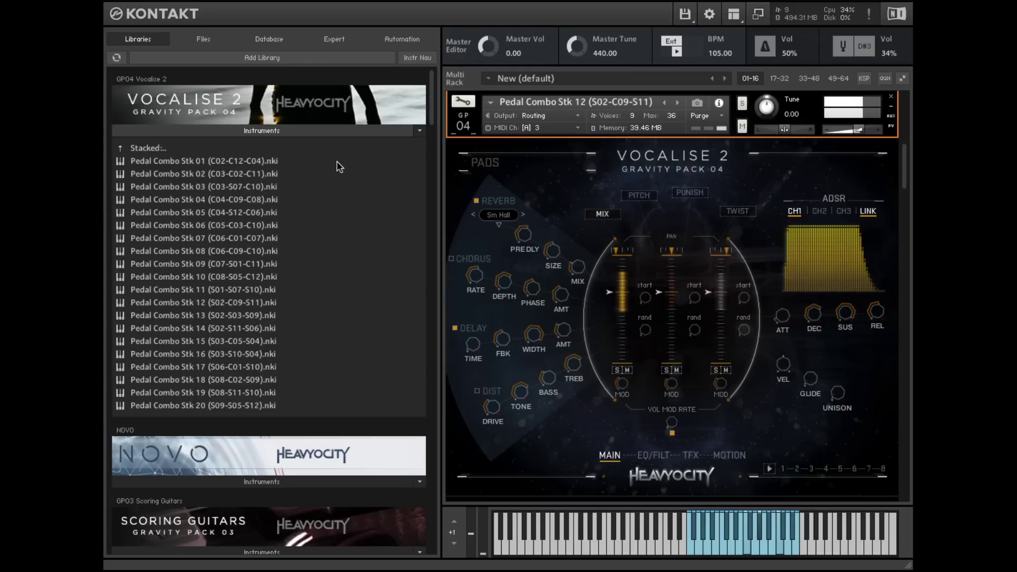
- Go back to the Rhythmic Pedals folders and open Single Pedals
left_click(295, 147)
left_click(174, 151)
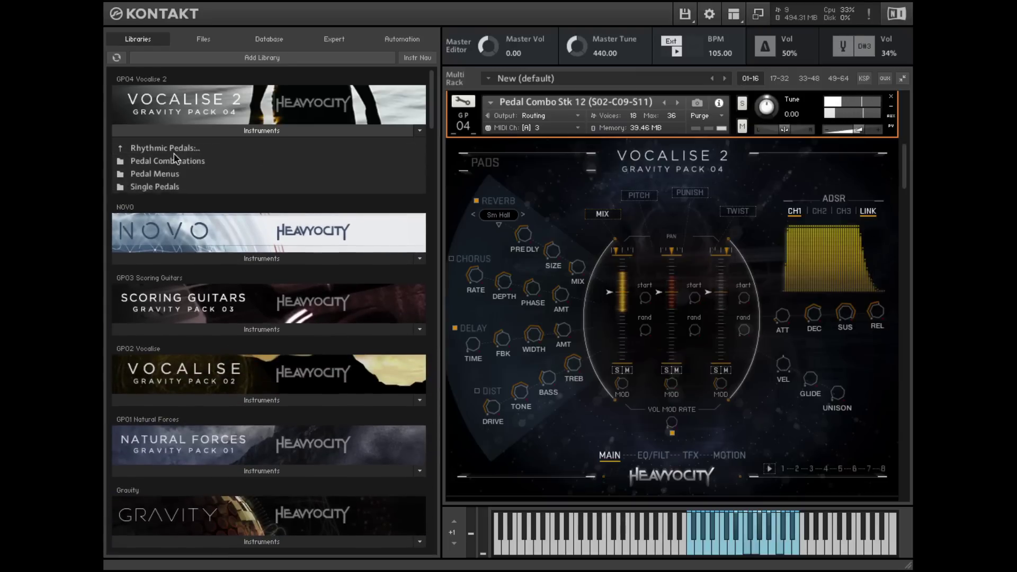
left_click(166, 186)
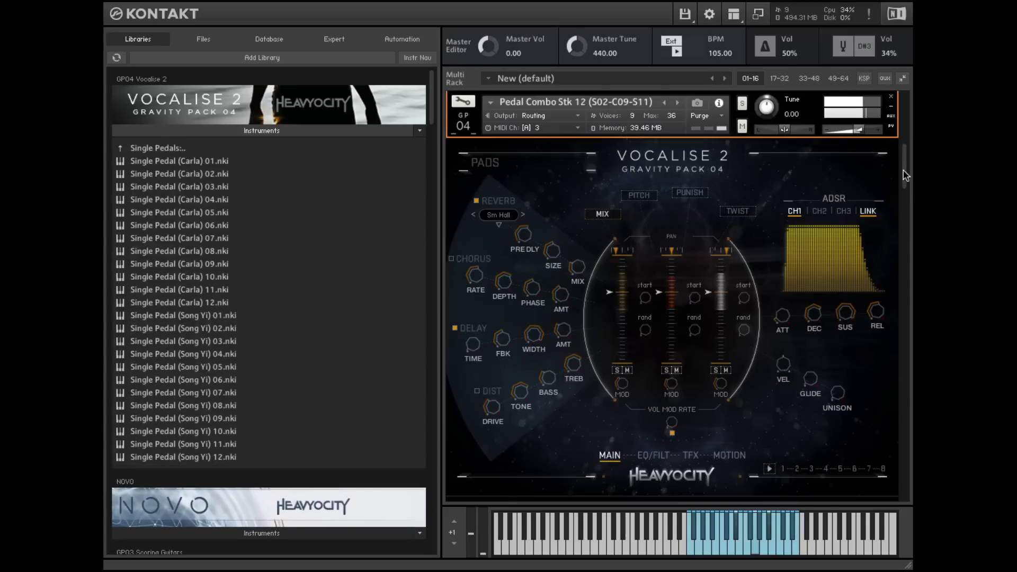
left_click_drag(903, 175, 904, 218)
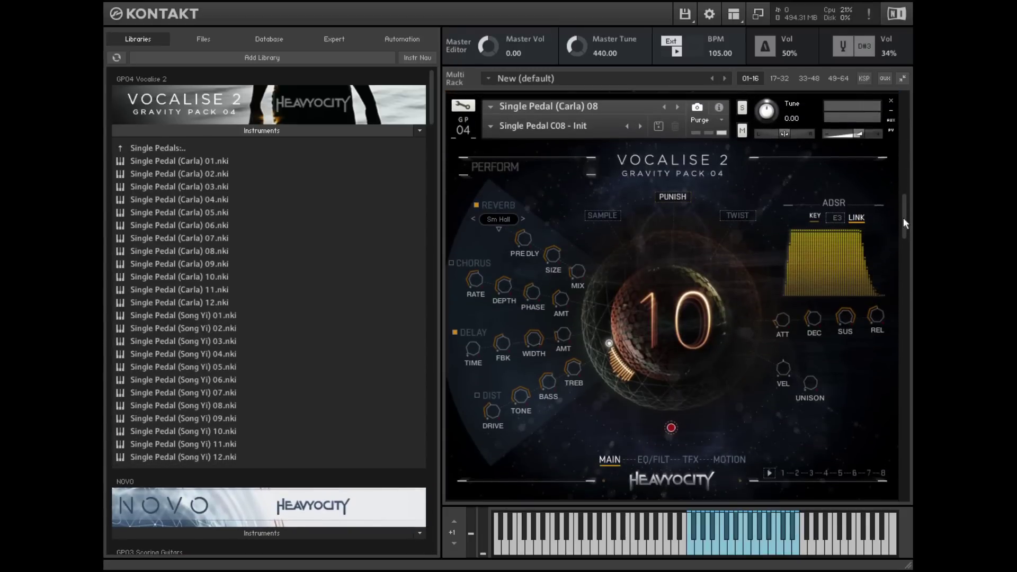
- Give Single Pedal (Carla) 08 the Pan L-R snapshot, then the Short snapshot
left_click(549, 116)
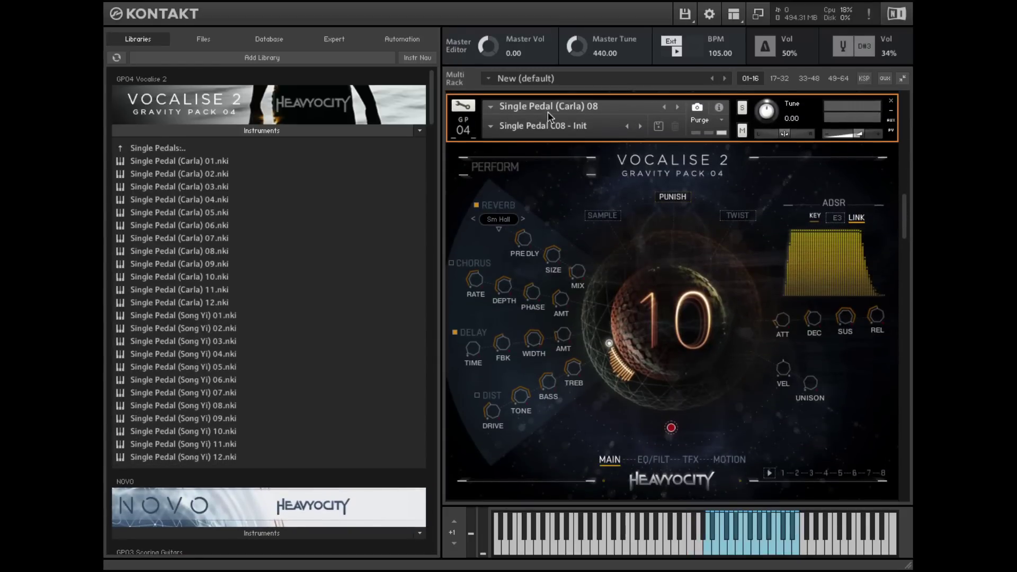
left_click(501, 125)
left_click(509, 167)
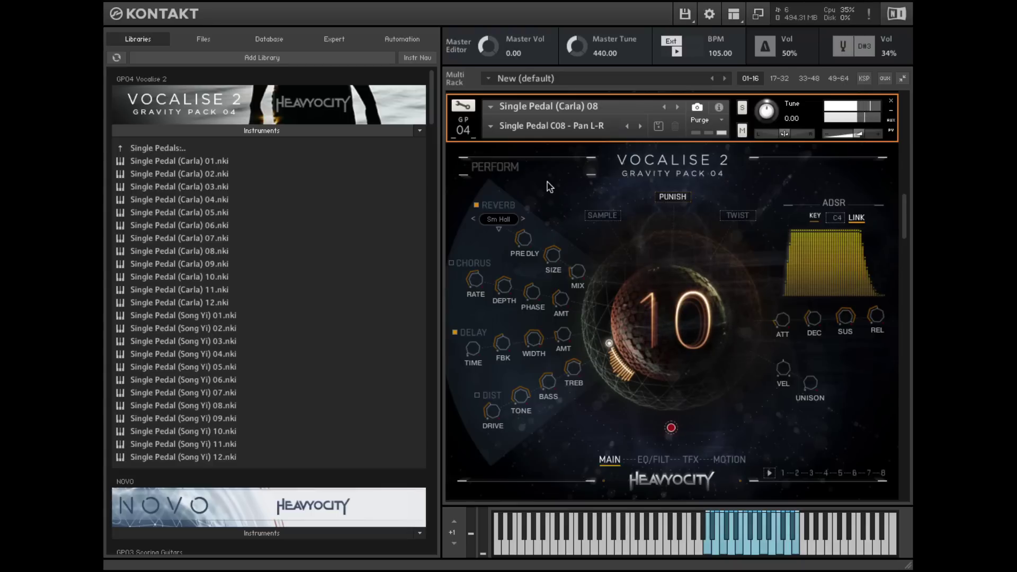
left_click(494, 125)
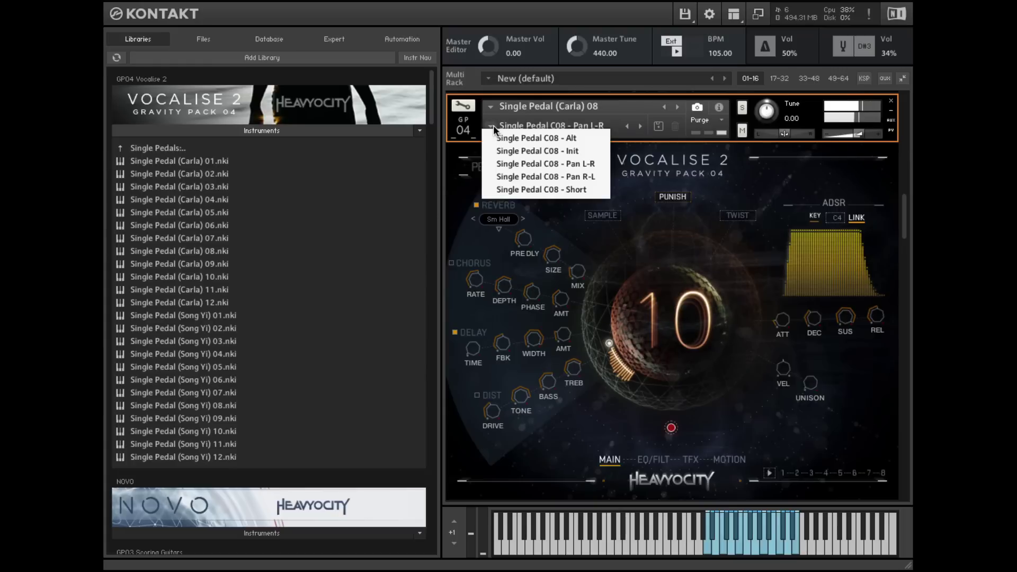
left_click(552, 189)
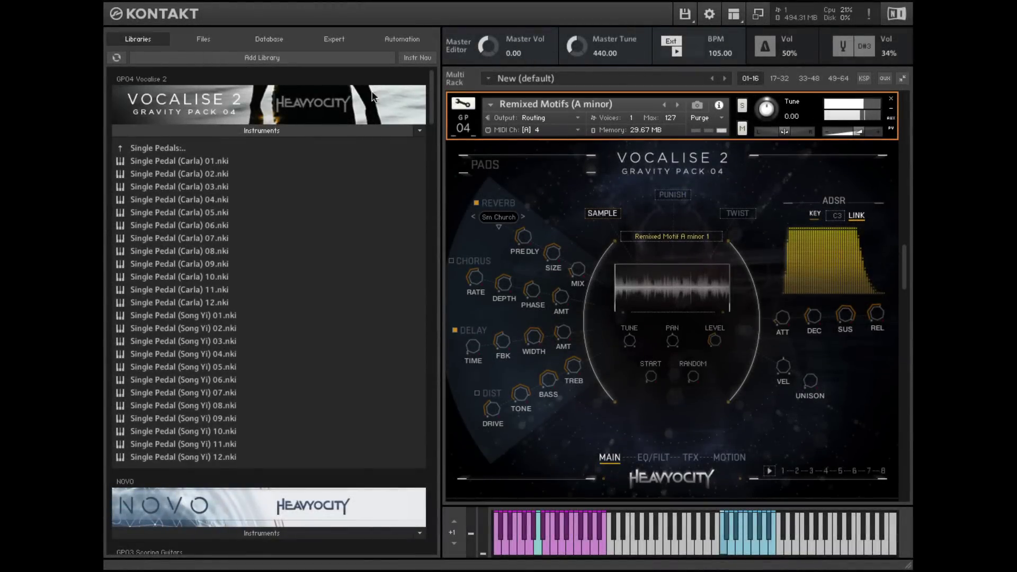
- From the Vocalise 2 root, open Scapes and Remixed Motifs and select Vocal Scapes (C minor)
left_click(215, 149)
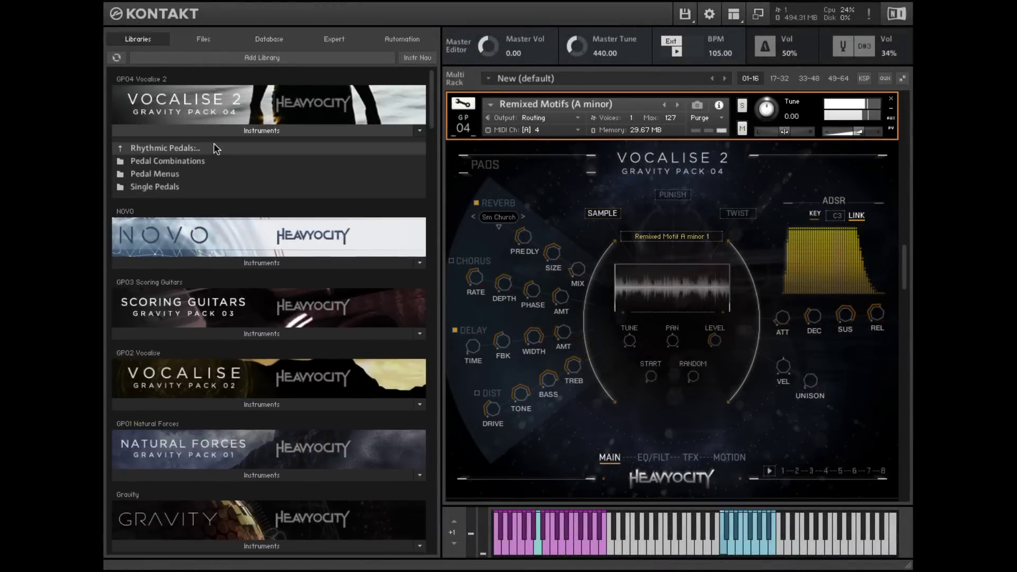
left_click(213, 149)
left_click(187, 197)
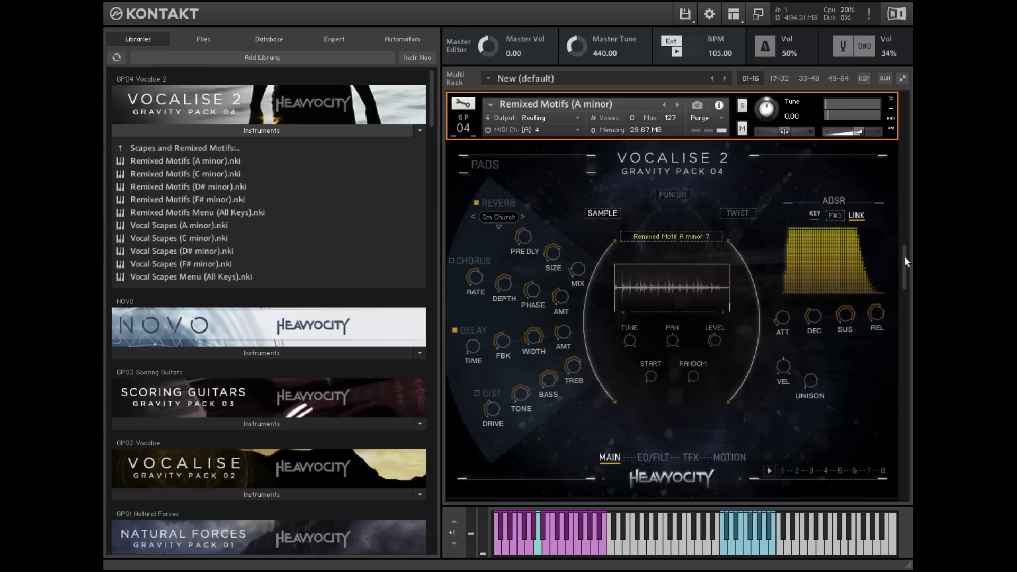
left_click_drag(905, 256, 899, 305)
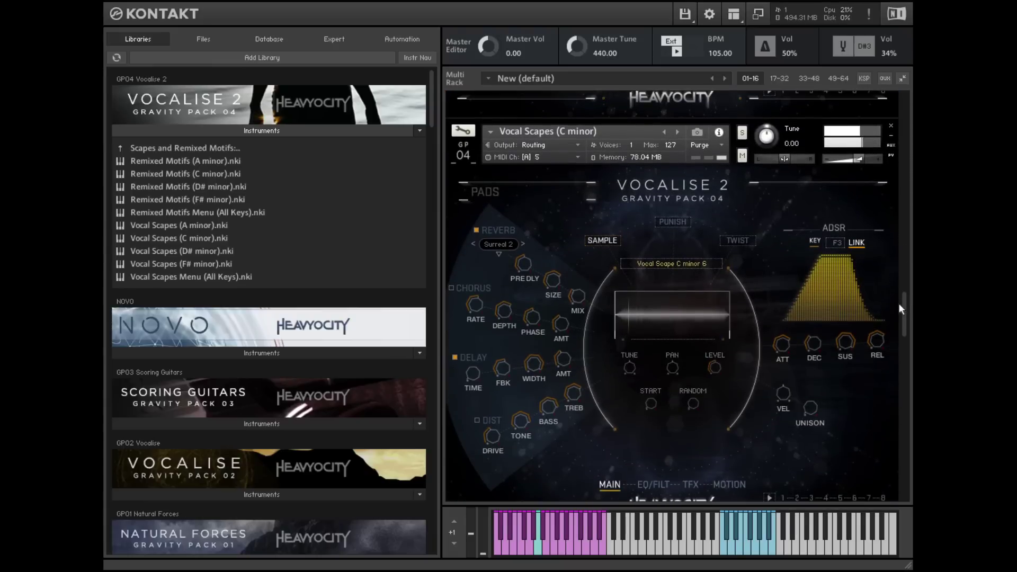
scroll(898, 305, "down", 1)
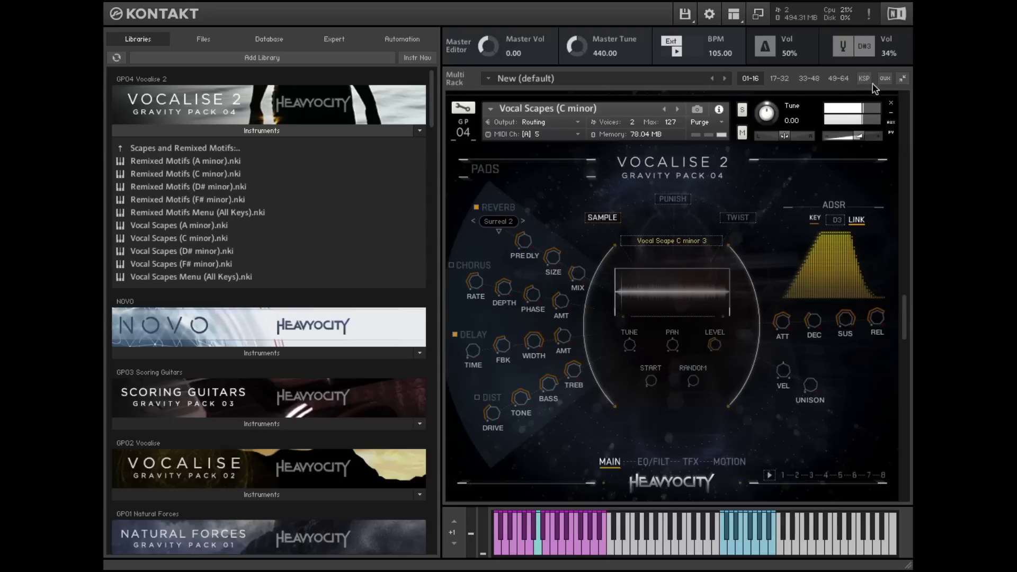
left_click(852, 109)
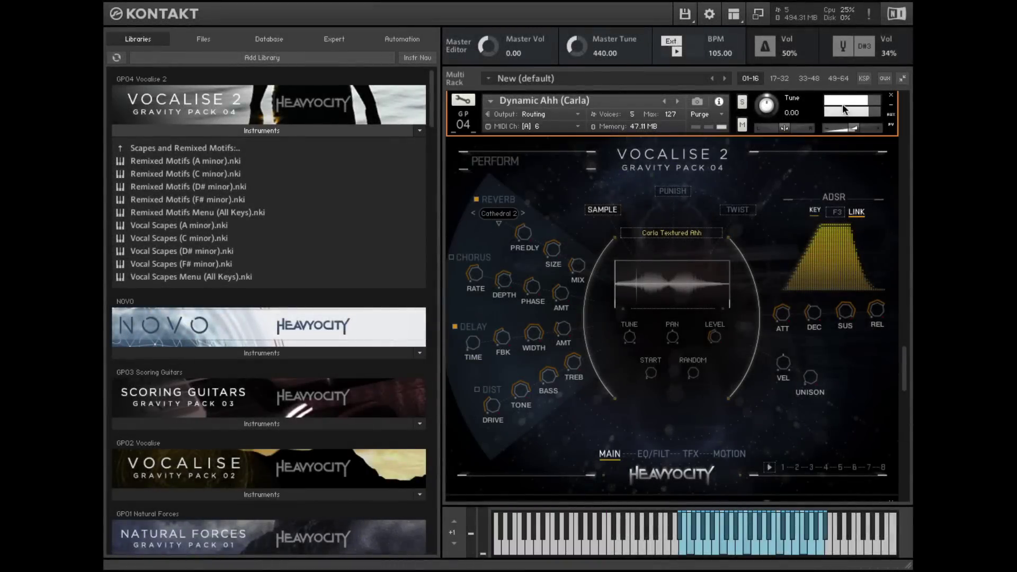
- Load Moving Vowel 1 (Carla) from Sustained Vowels > Solos, then browse to Sustained Vowels > Stacked
left_click(172, 147)
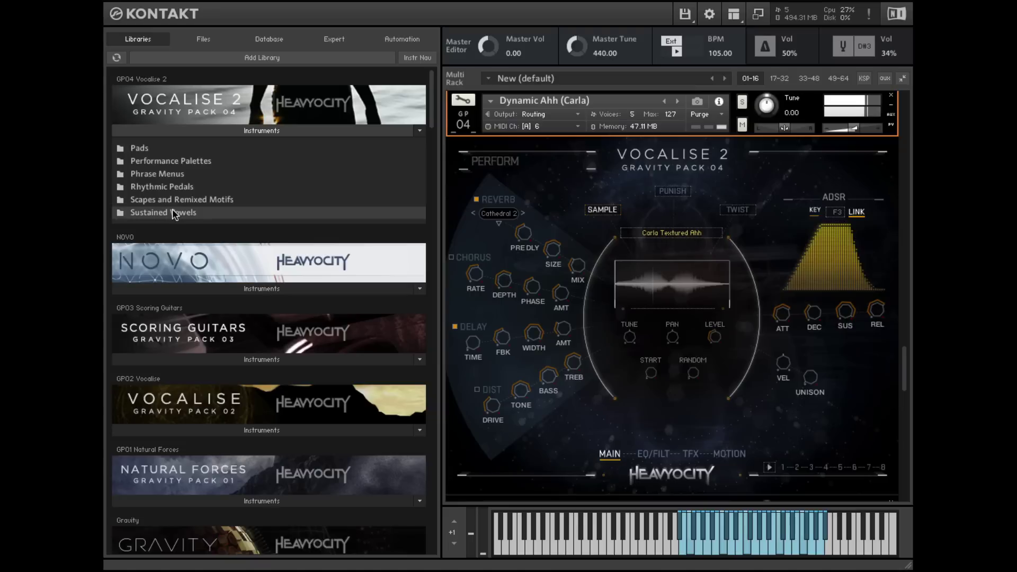
left_click(173, 209)
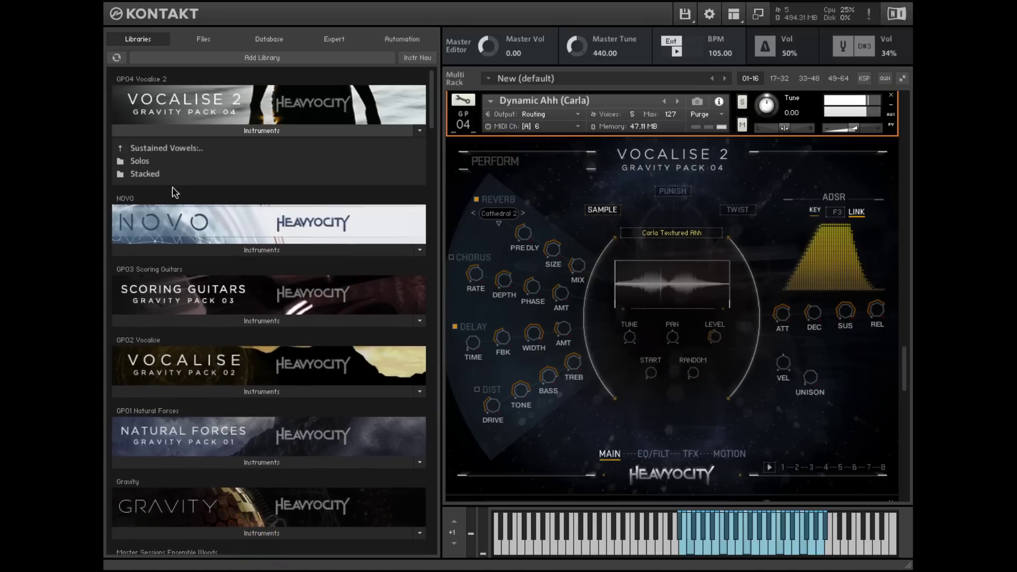
left_click(166, 160)
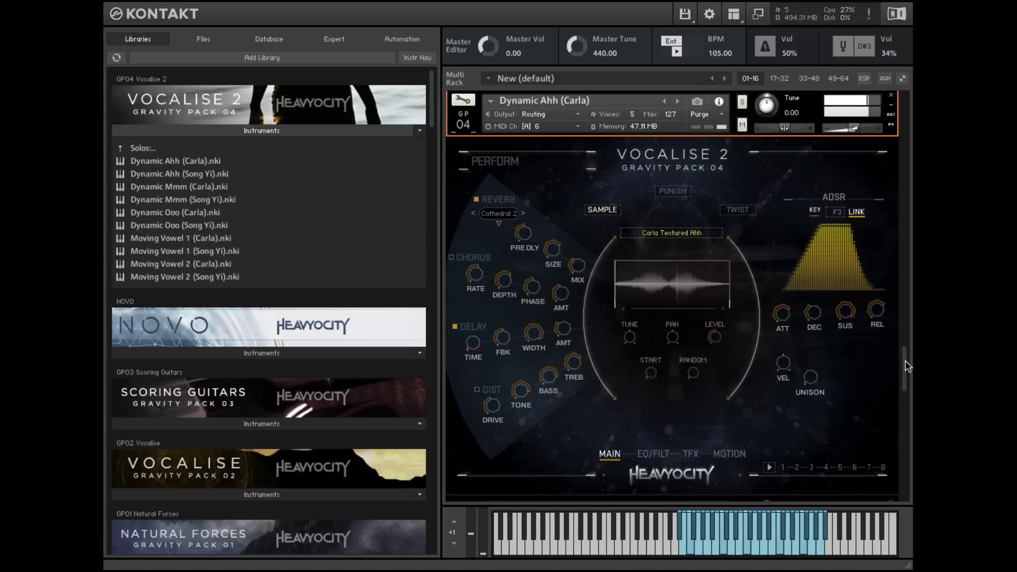
left_click_drag(904, 360, 907, 417)
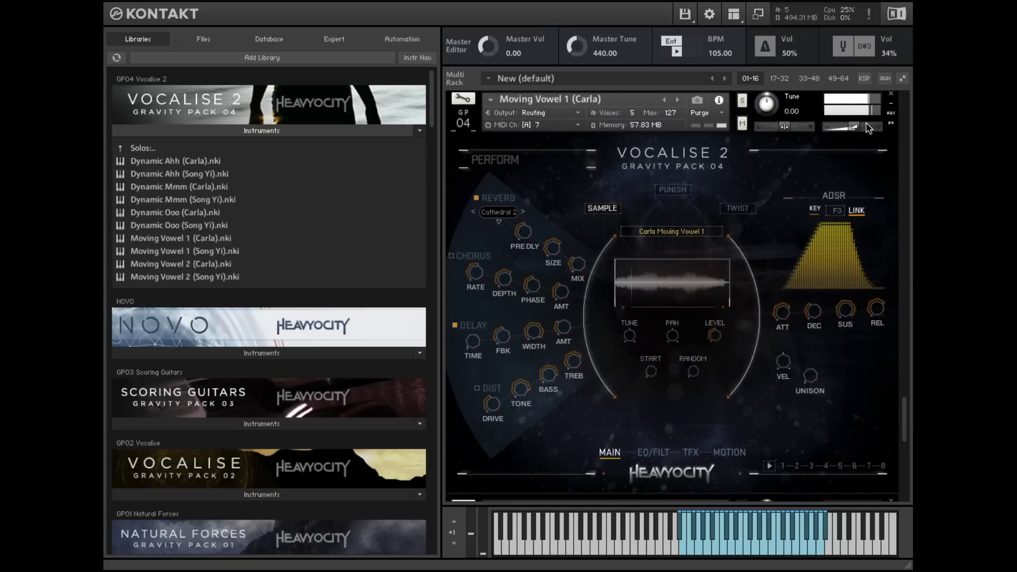
left_click(857, 110)
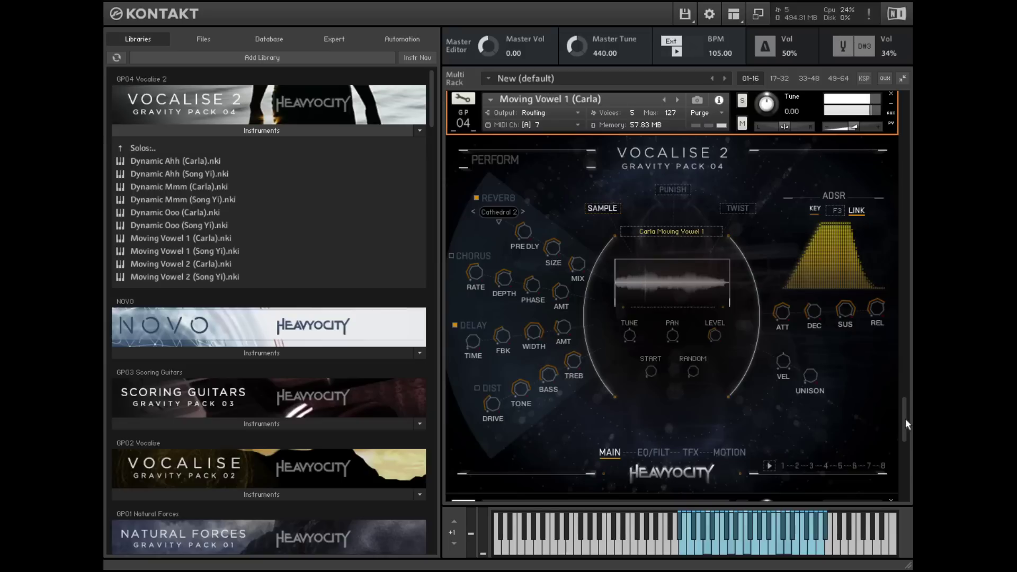
scroll(904, 419, "up", 1)
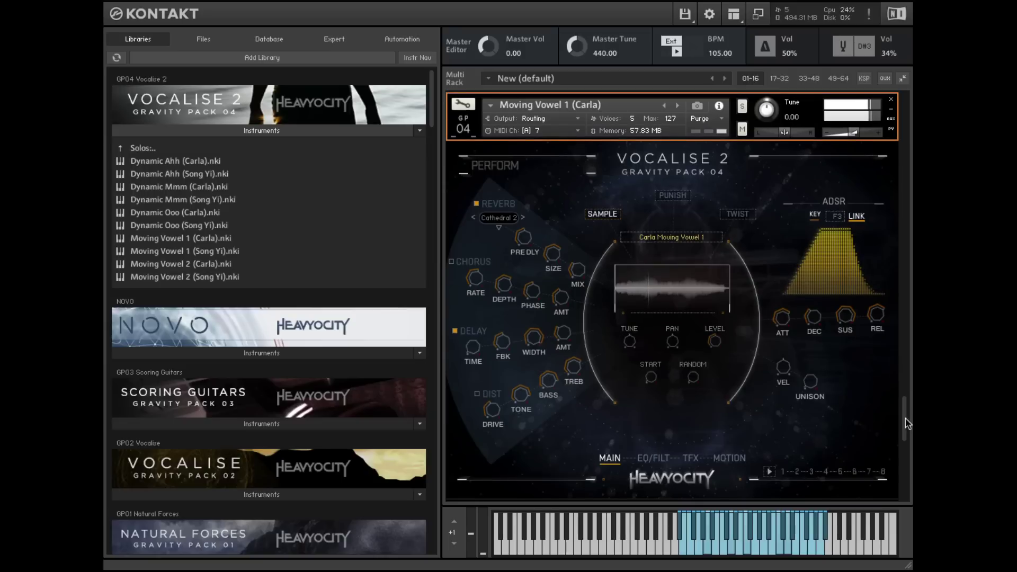
left_click(166, 148)
left_click(154, 175)
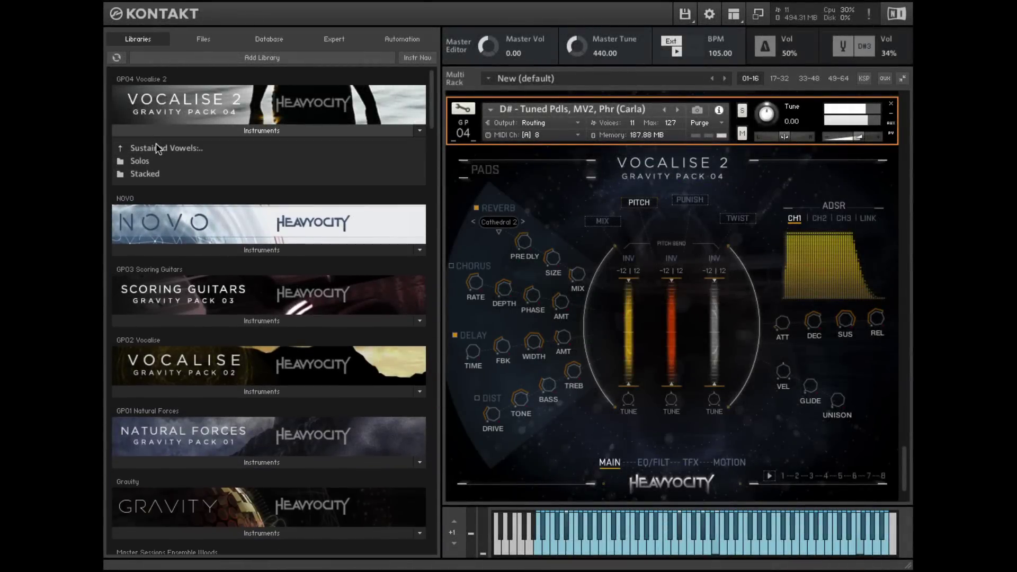
left_click(156, 147)
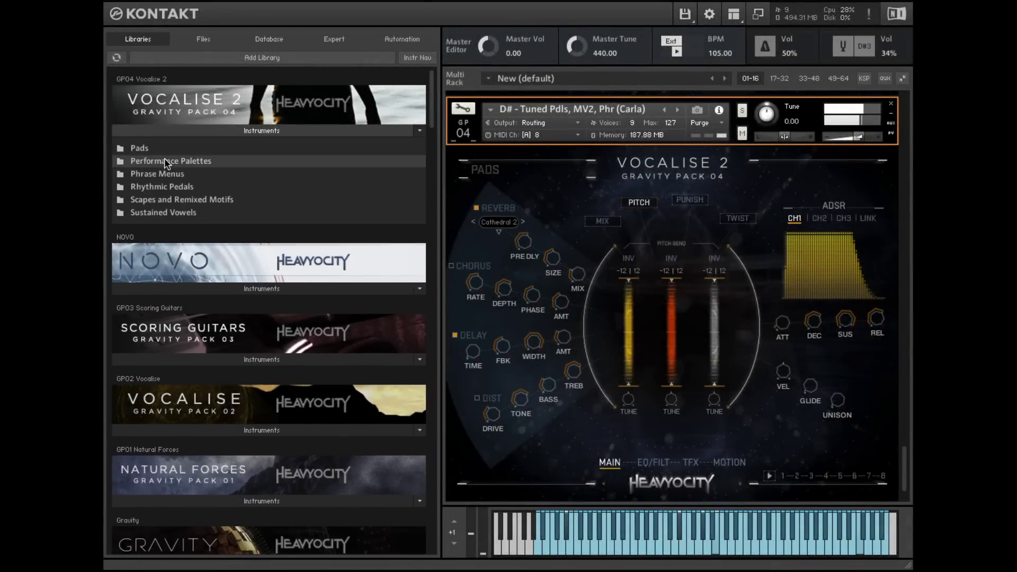
- Show the loaded palette's MIX page and browse into Performance Palettes > Tuned Pedals - Moving Vowel - Phrases
left_click(164, 159)
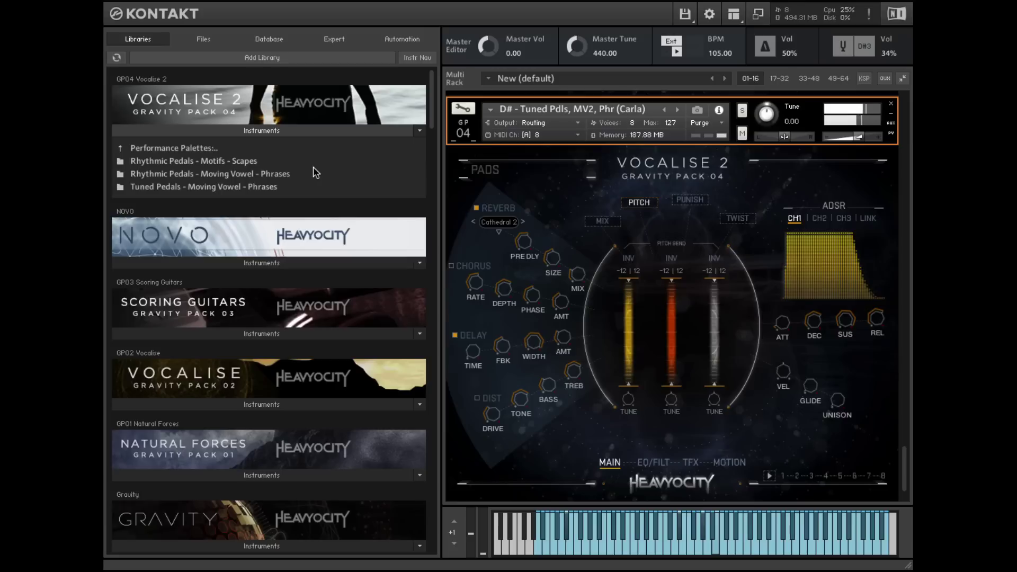
left_click(601, 222)
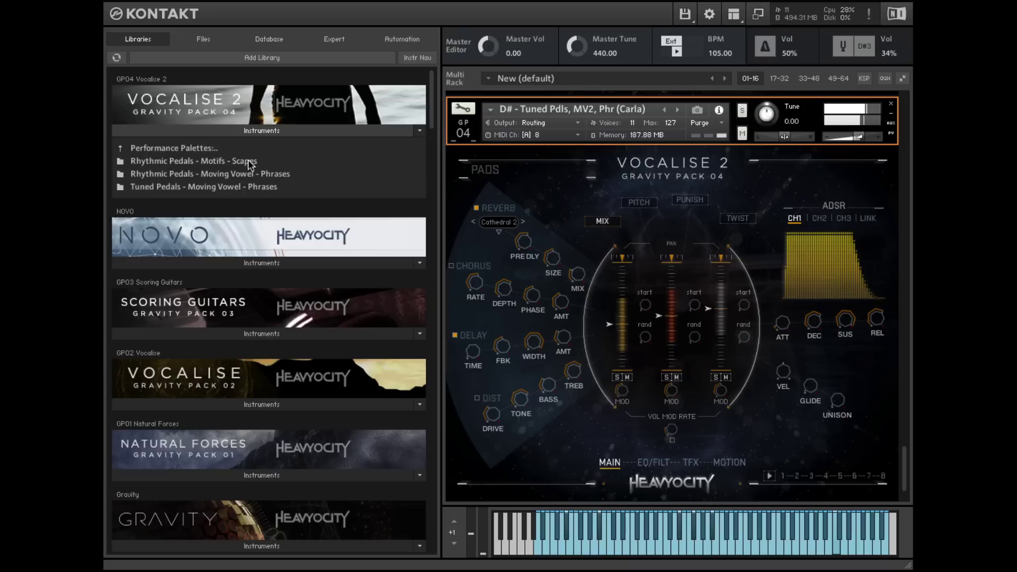
left_click(271, 189)
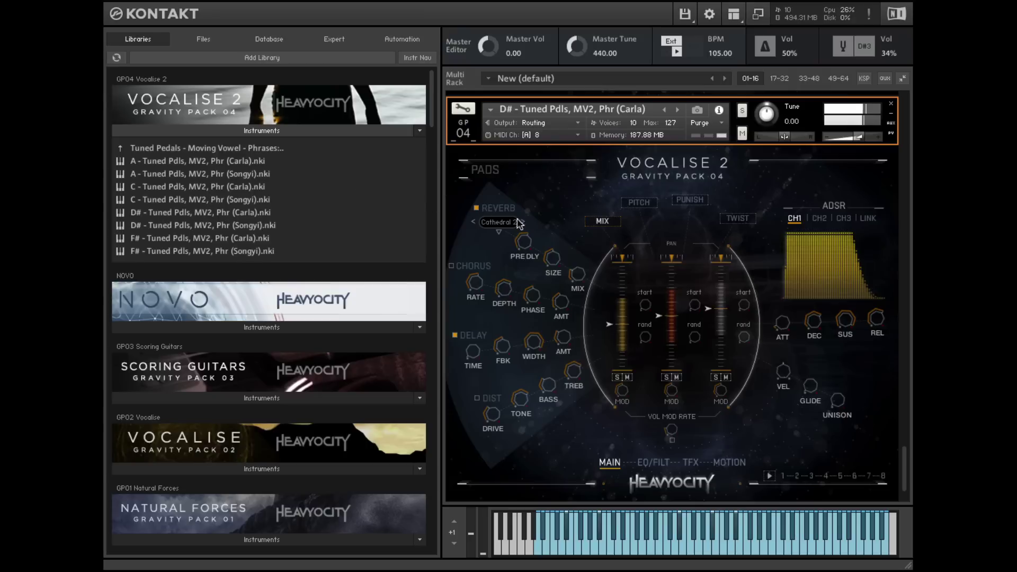
- Switch the D# Tuned Pdls, MV2, Phr (Carla) palette to its PITCH page with per-channel tune controls
left_click(648, 203)
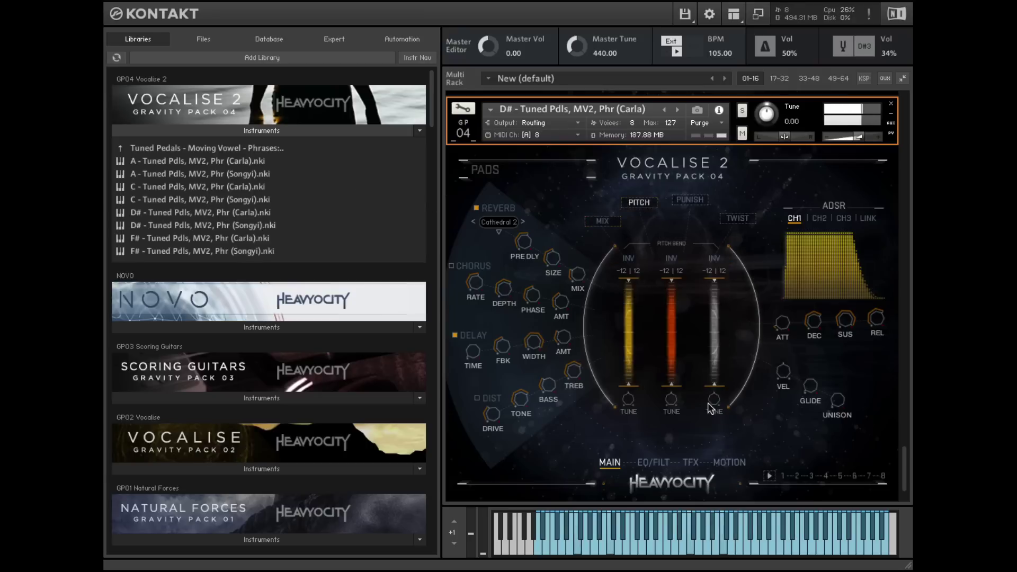